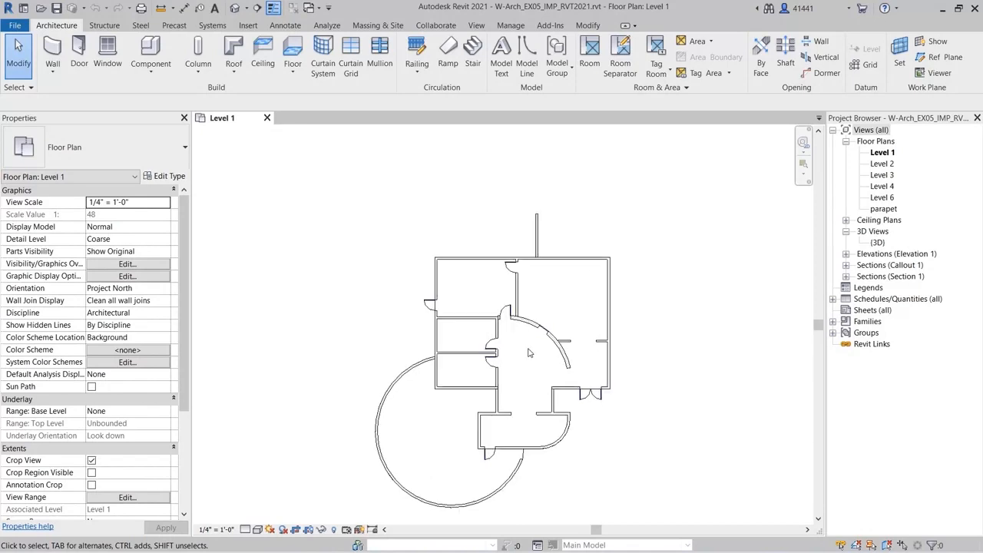
pyautogui.scroll(4, 526, 352)
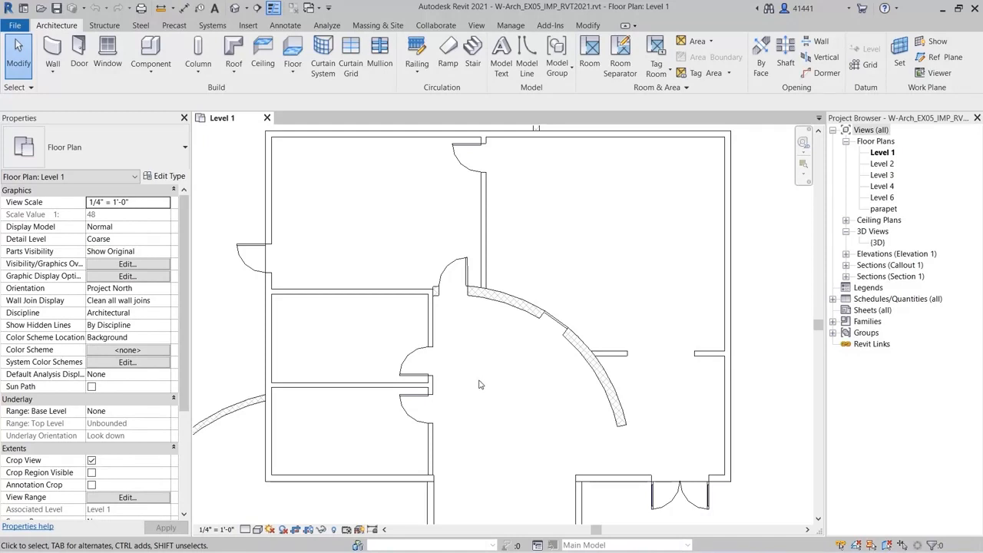
pyautogui.click(54, 48)
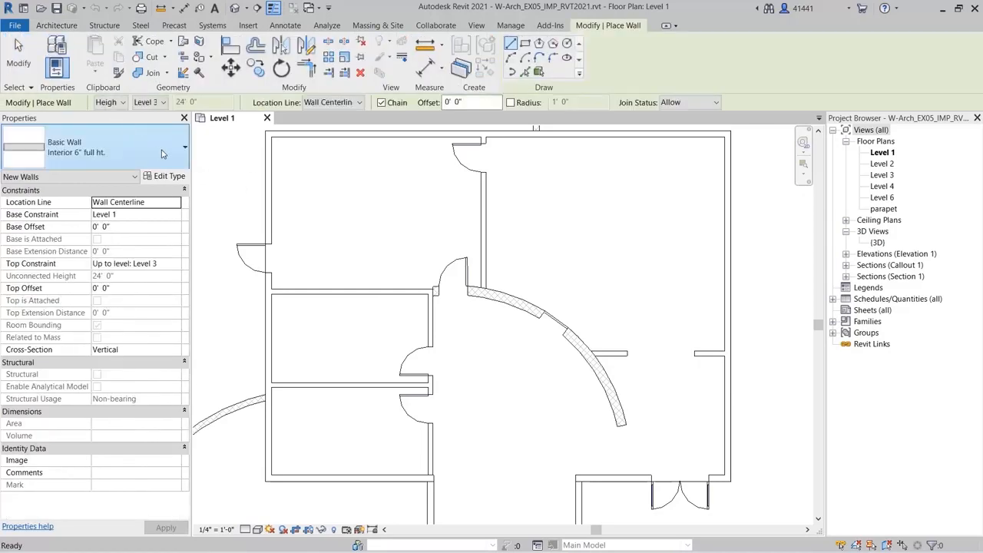
pyautogui.click(163, 153)
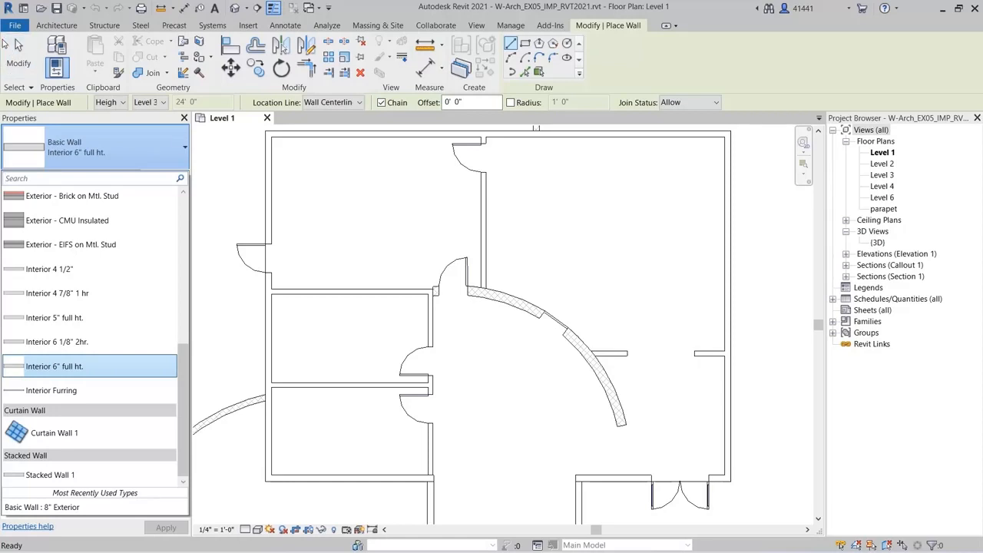
pyautogui.click(21, 62)
pyautogui.click(23, 64)
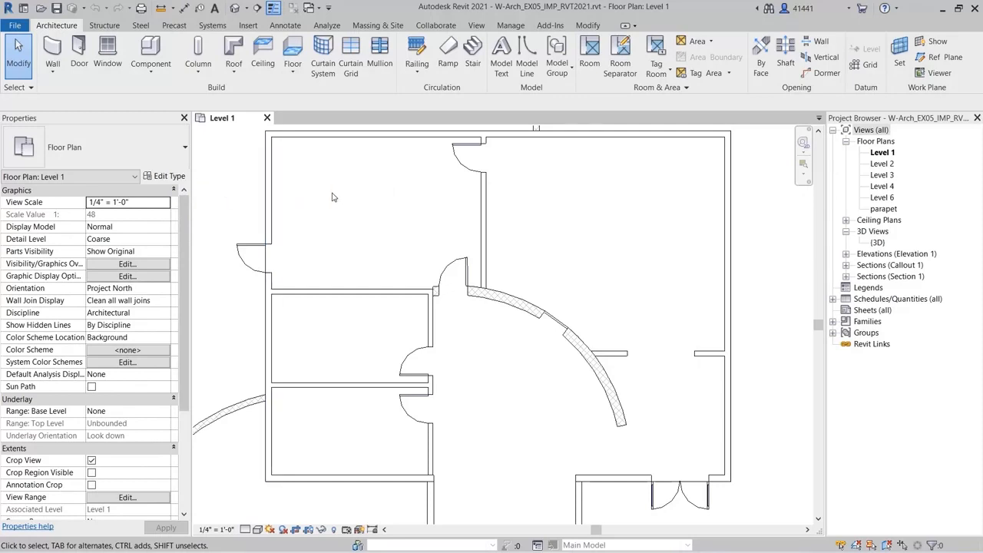
# - Duplicate the wall type of the plan's upper horizontal exterior wall under the name 8" Insulated Stud
pyautogui.click(332, 137)
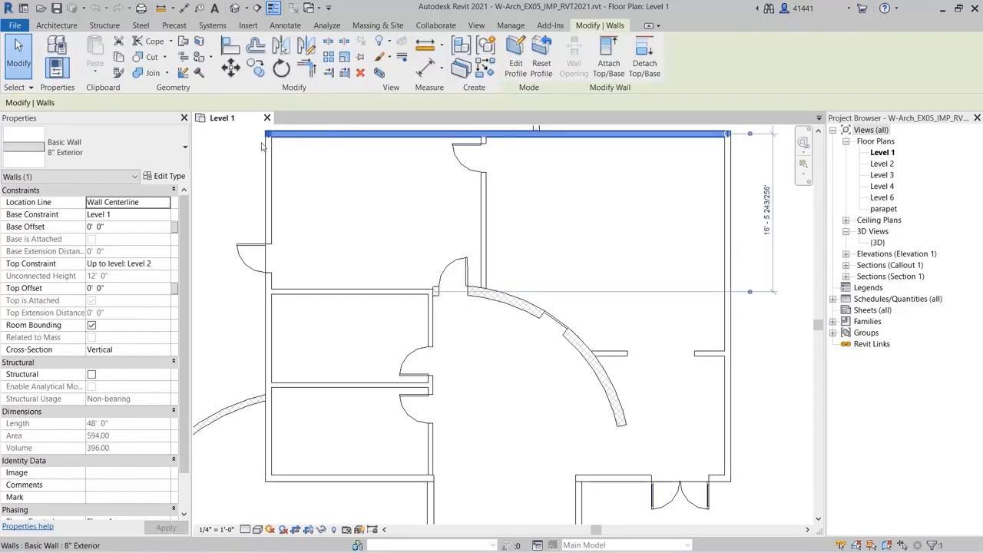
pyautogui.click(165, 177)
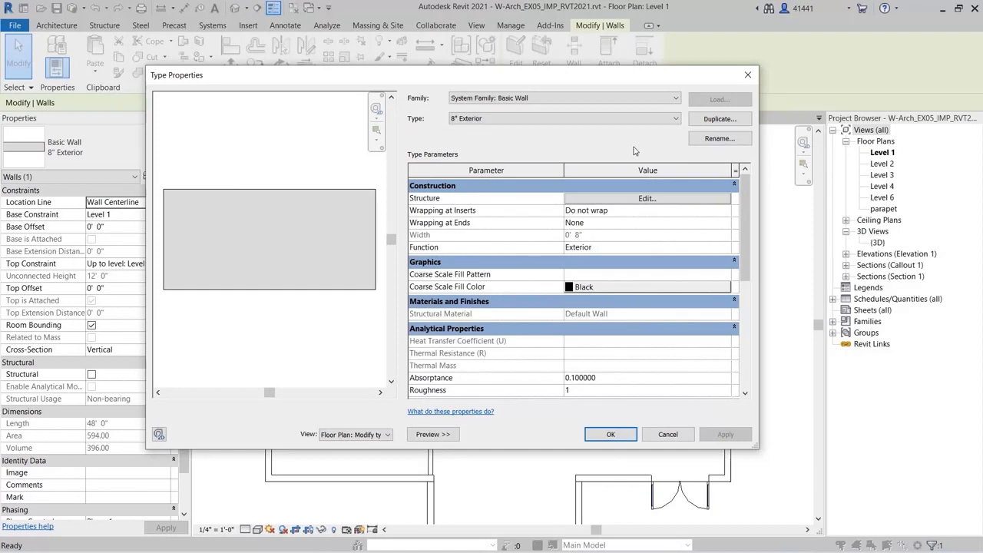
pyautogui.click(714, 120)
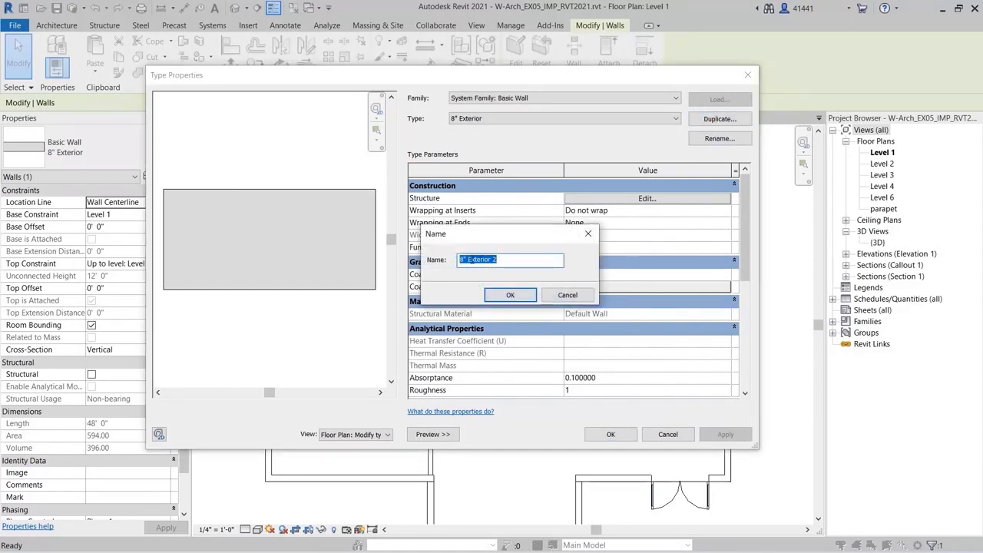
pyautogui.click(468, 260)
pyautogui.moveTo(468, 259); pyautogui.dragTo(526, 274)
pyautogui.write('Insulated')
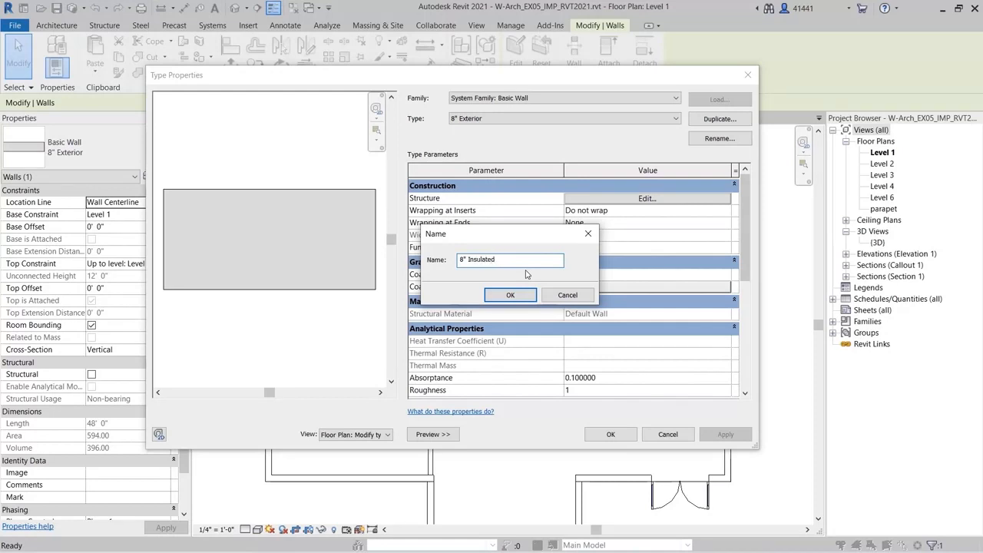
pyautogui.write(' Stud')
pyautogui.click(510, 295)
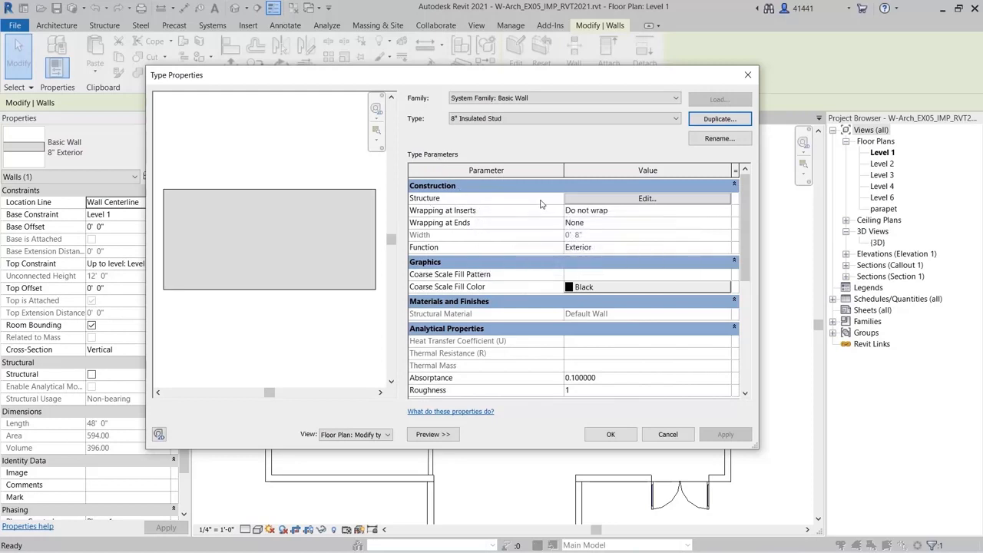
# - Insert two new layers above the Default Wall layer in the structure of the 8" Insulated Stud wall type
pyautogui.click(637, 201)
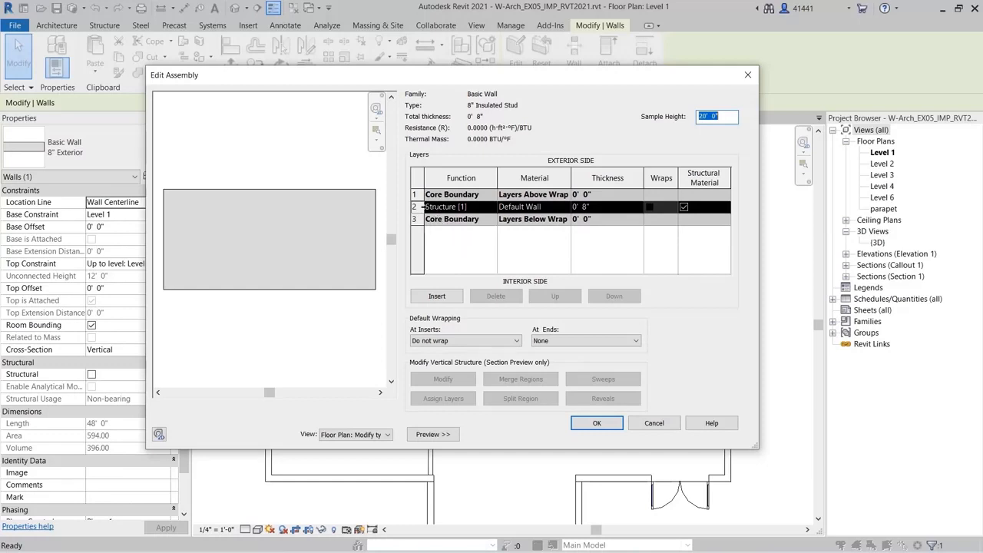
pyautogui.click(421, 206)
pyautogui.click(438, 296)
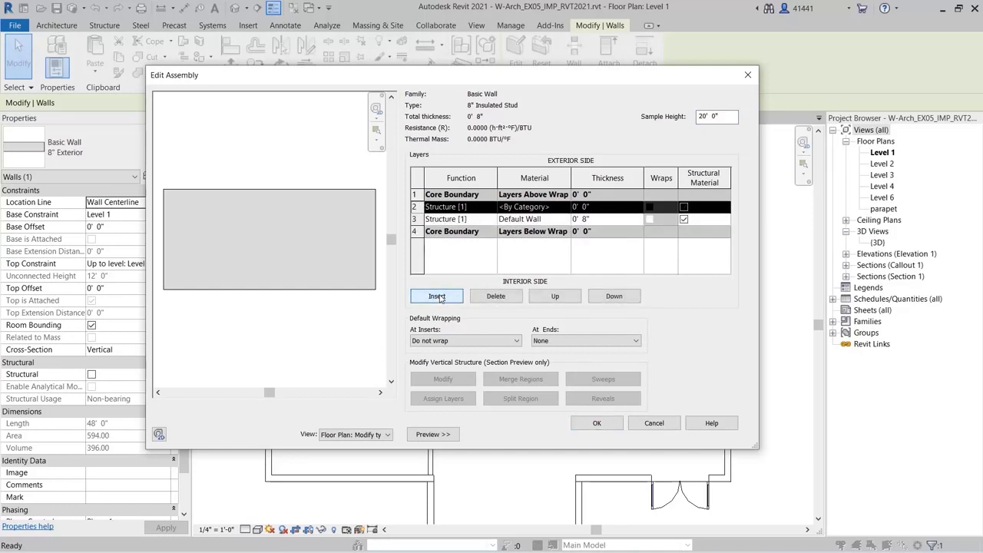
pyautogui.click(438, 297)
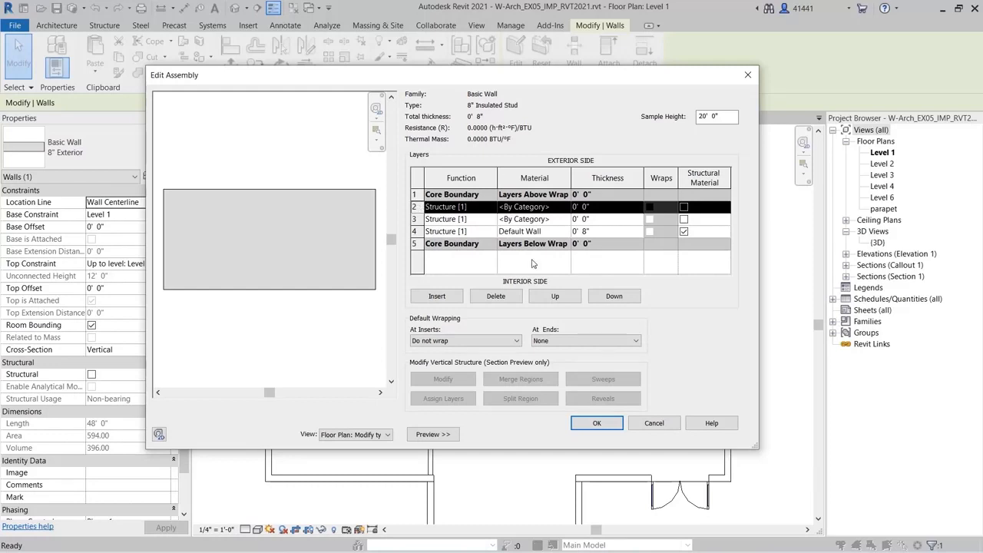
# - Move one new layer outside the exterior core boundary and the Default Wall layer outside the interior core boundary
pyautogui.click(554, 296)
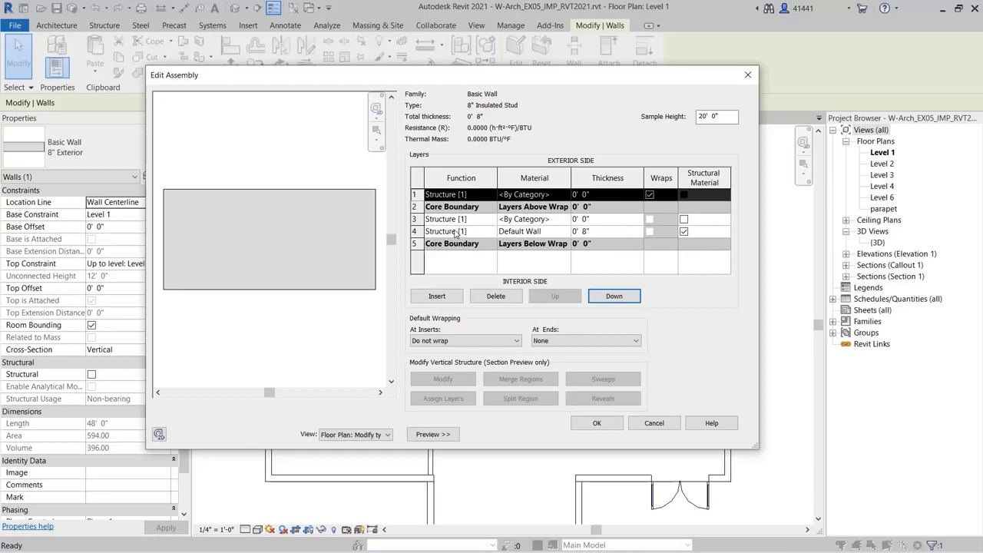
pyautogui.click(414, 231)
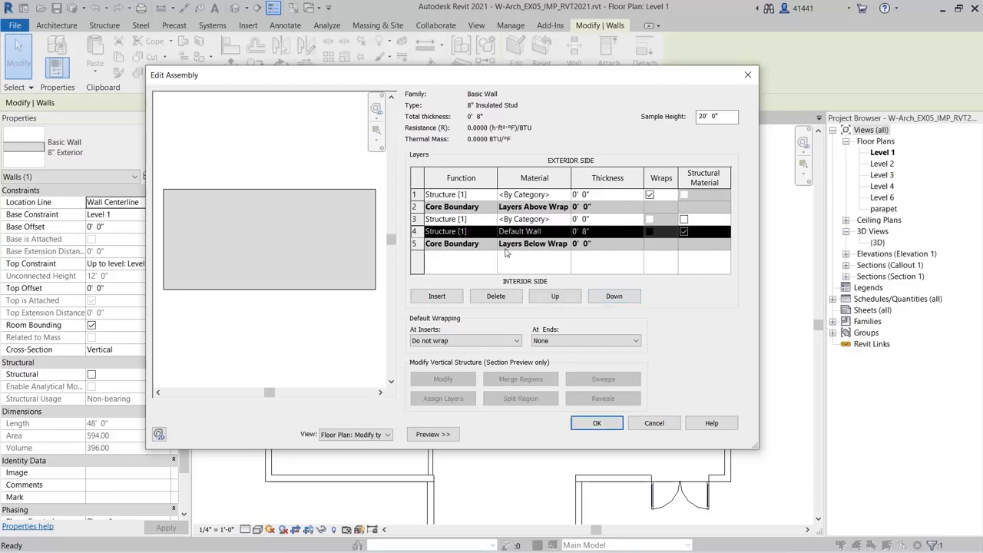
pyautogui.click(614, 296)
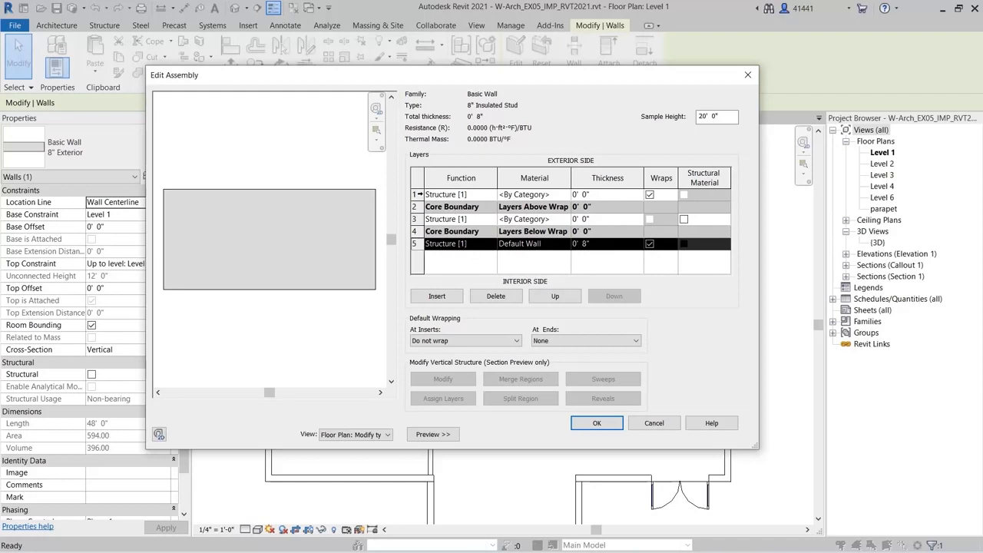
# - Set the outermost exterior layer's function to Finish 1 [4] and the interior Default Wall layer's function to Finish 2 [5]
pyautogui.click(420, 194)
pyautogui.click(481, 197)
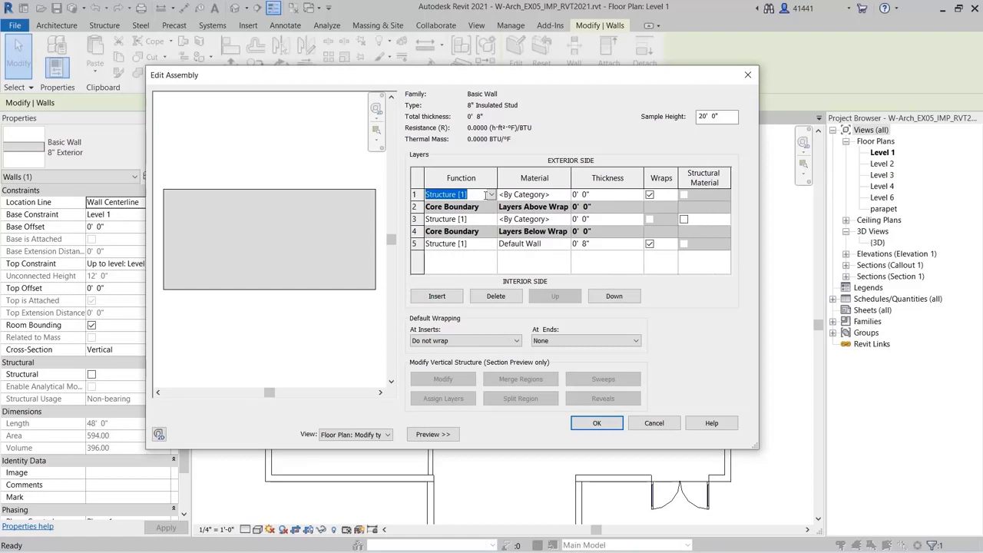
pyautogui.click(491, 196)
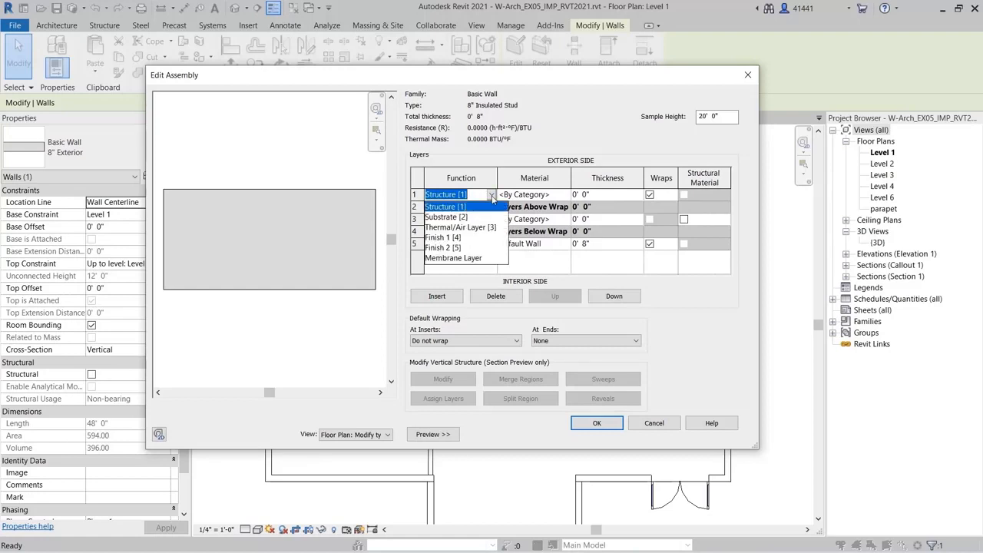
pyautogui.click(452, 237)
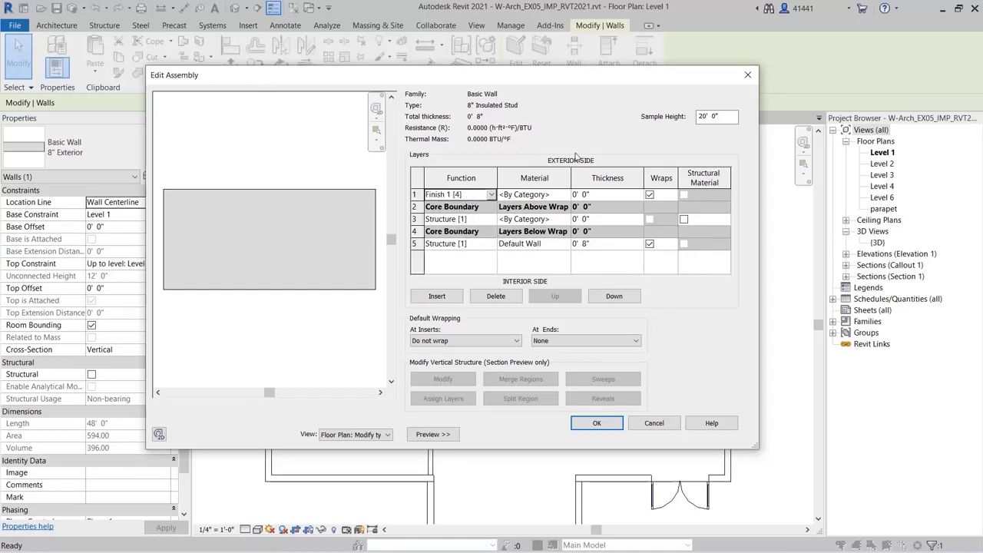
pyautogui.click(466, 245)
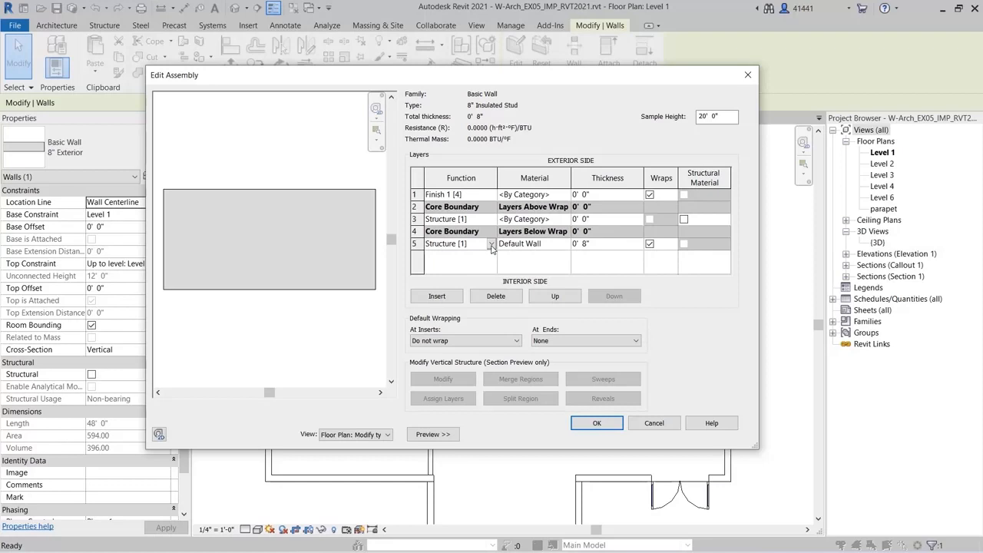
pyautogui.click(492, 247)
pyautogui.click(491, 244)
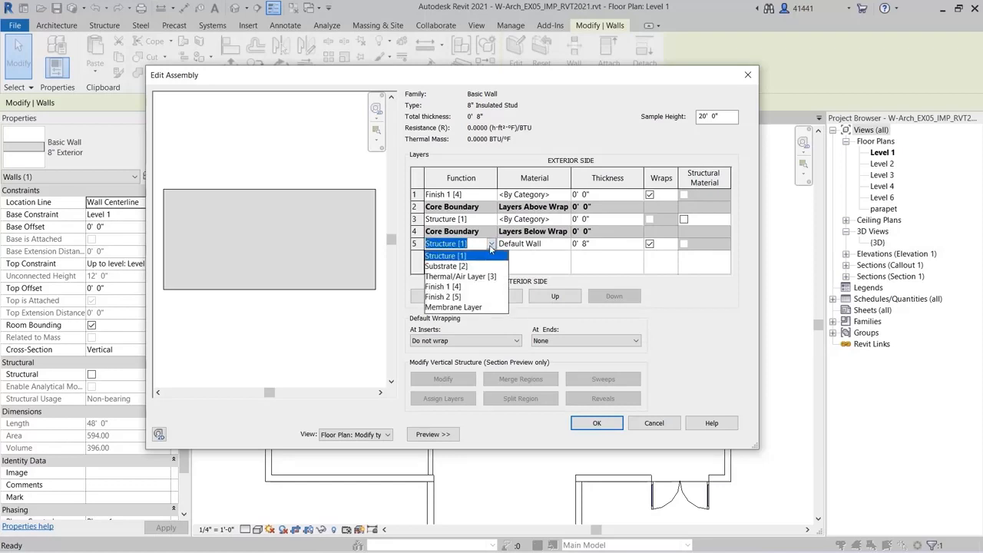
pyautogui.click(456, 297)
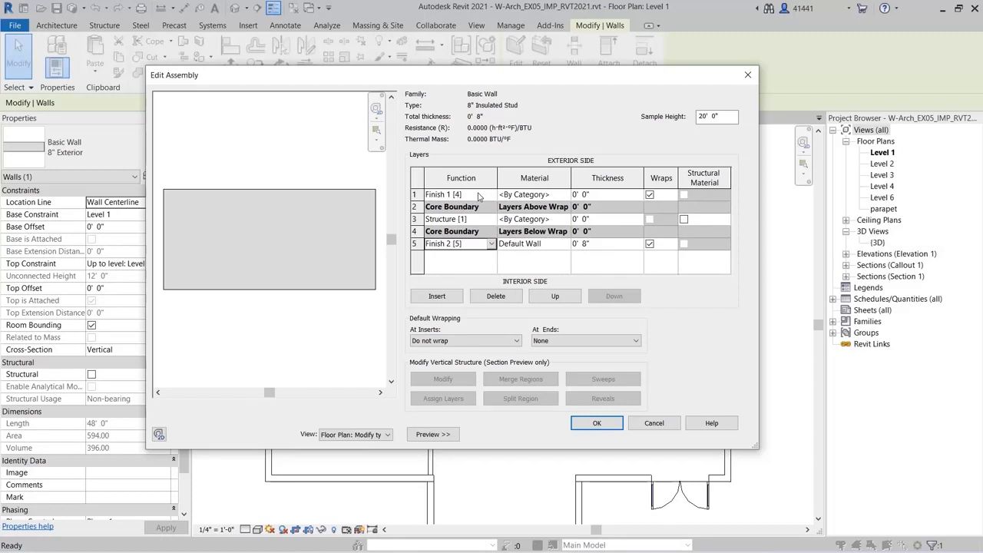
# - Search the materials for "eifs" and assign Finishes - Exterior - EIFS - Exterior Insulation and Finish System to the Finish 1 layer
pyautogui.click(540, 197)
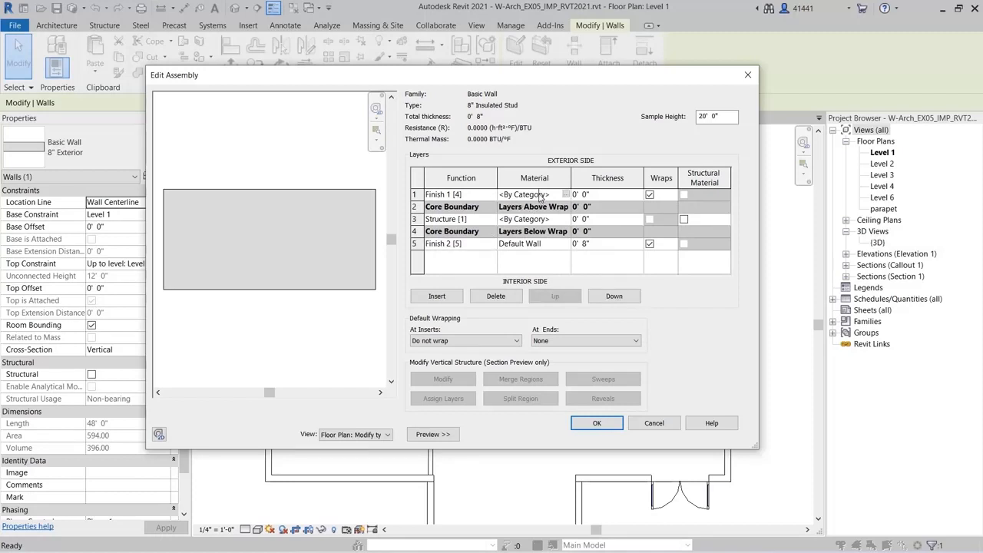
pyautogui.click(566, 196)
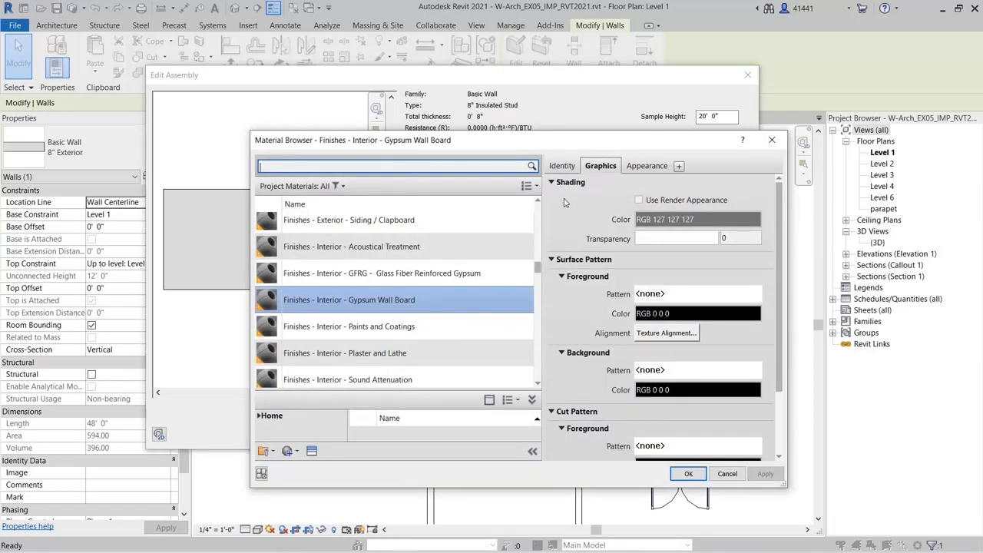
pyautogui.click(414, 166)
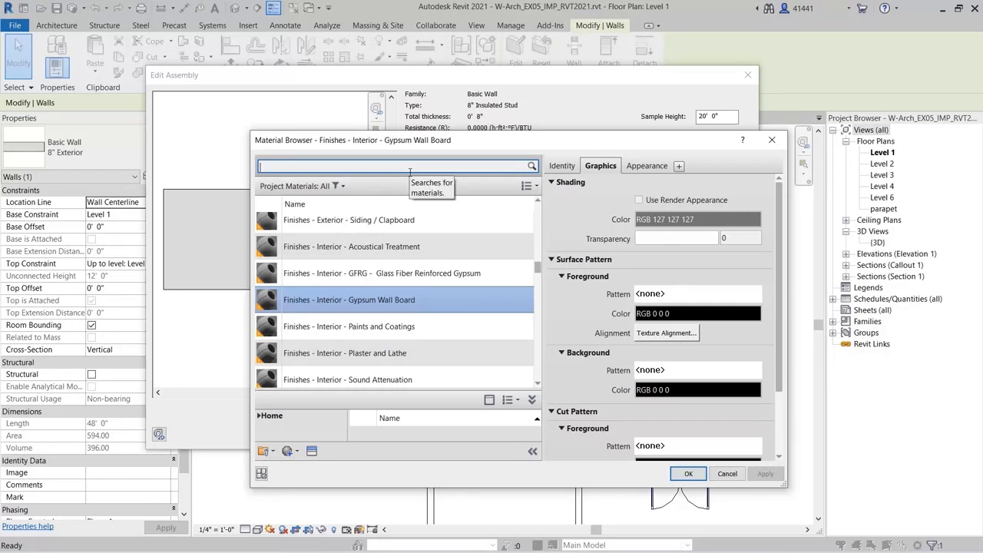
pyautogui.scroll(1, 457, 227)
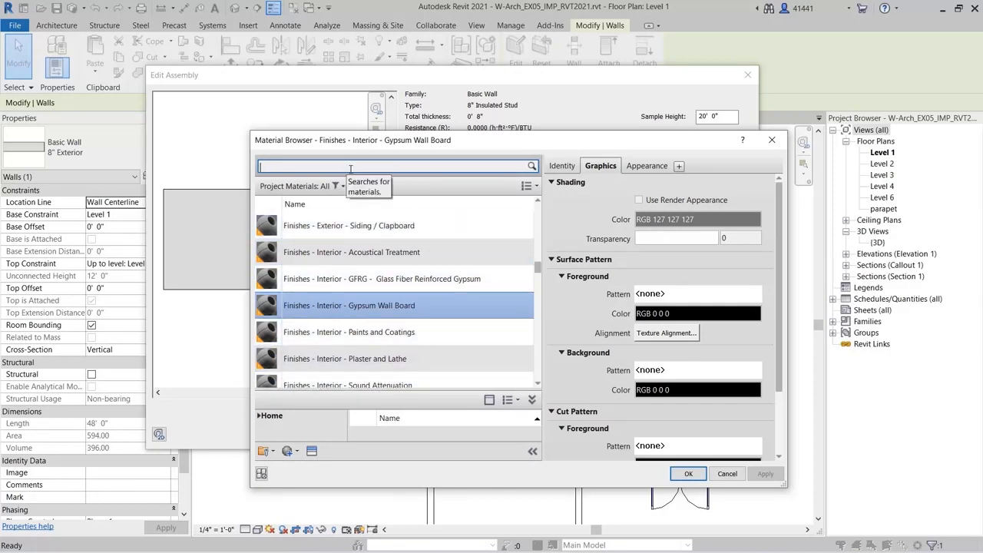
pyautogui.write('ifs')
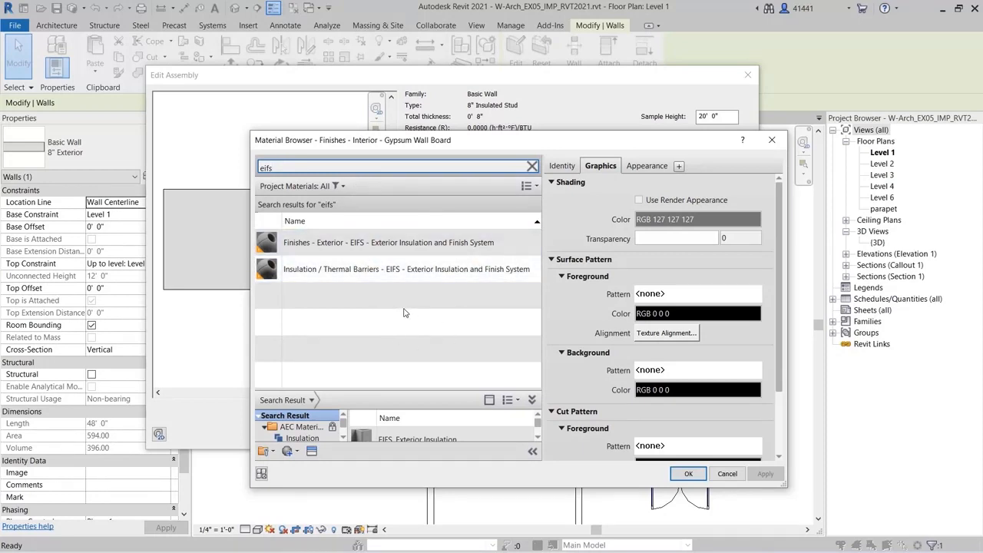
pyautogui.click(368, 245)
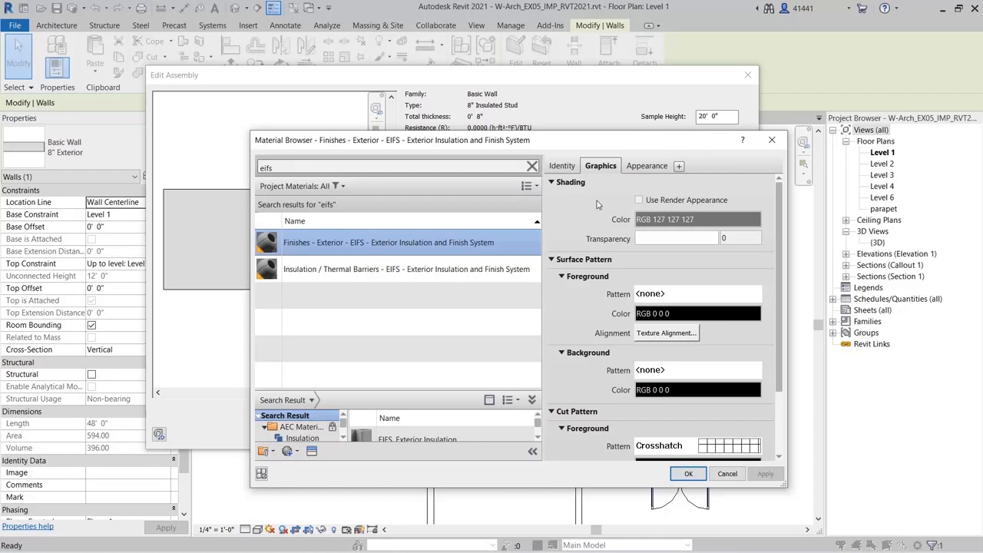
pyautogui.click(687, 473)
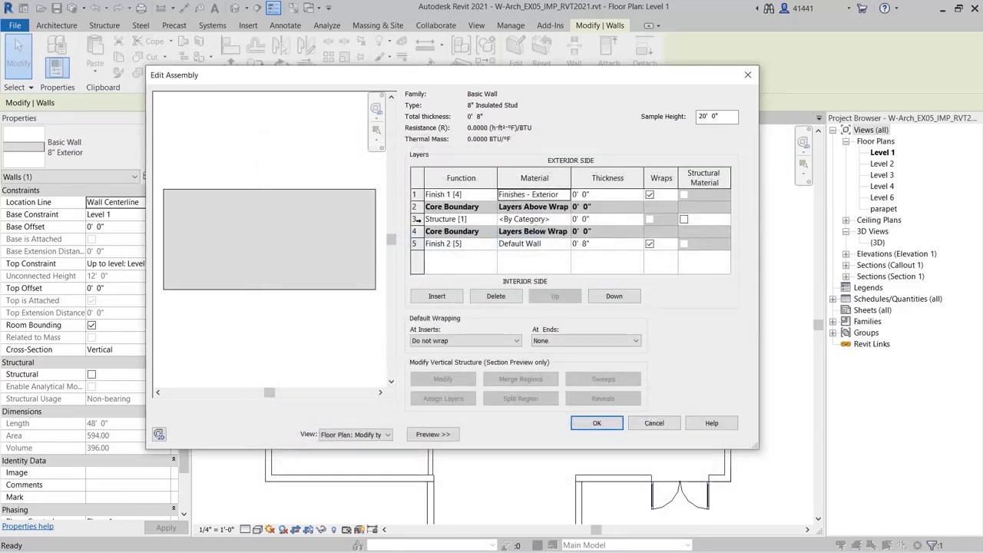
# - Search the materials for "wood" and assign Wood - Stud Layer to the core Structure [1] layer
pyautogui.click(416, 220)
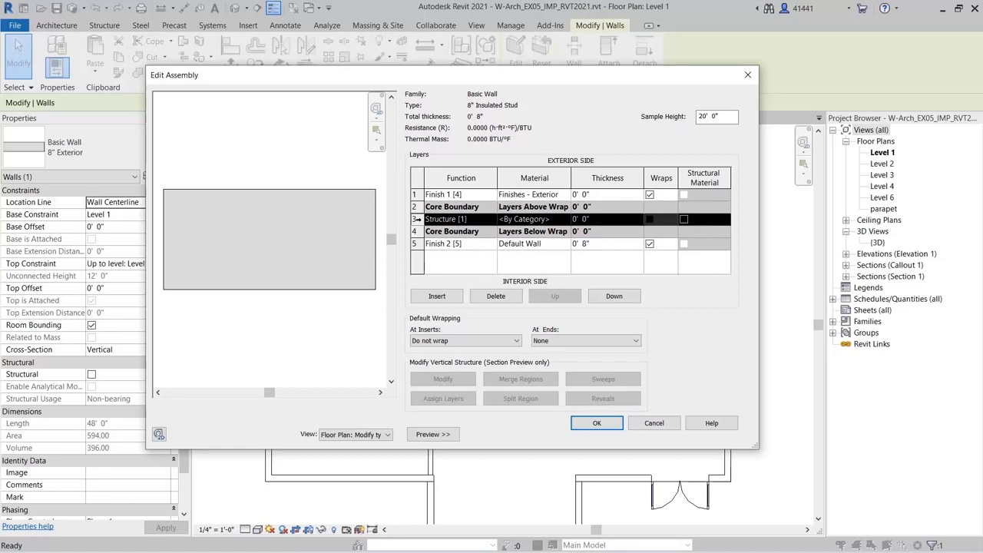
pyautogui.click(540, 220)
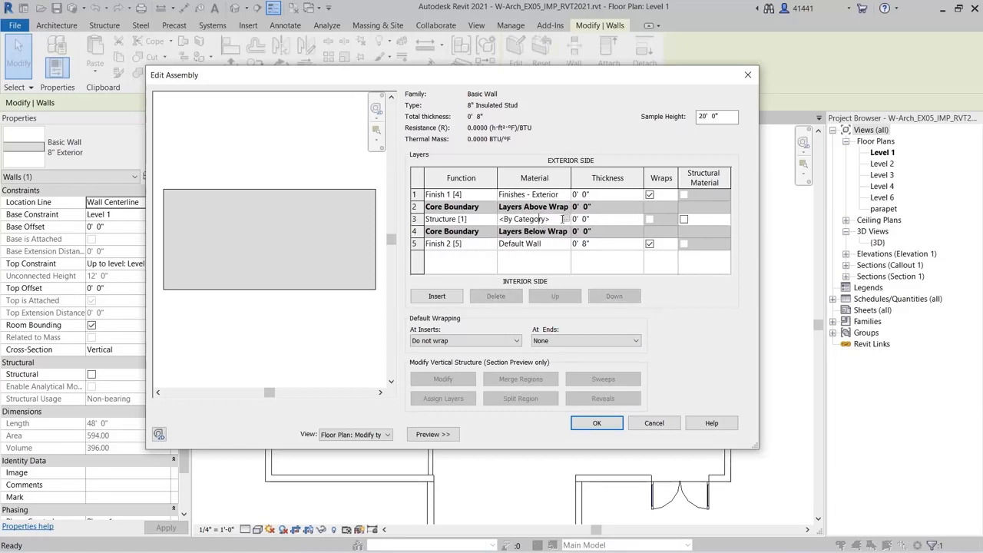
pyautogui.click(566, 220)
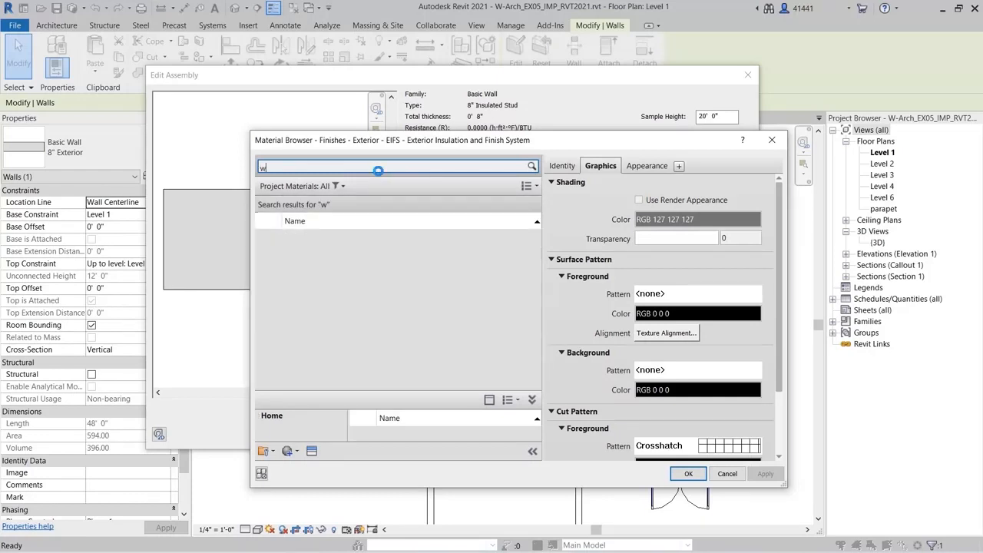
pyautogui.write('ood')
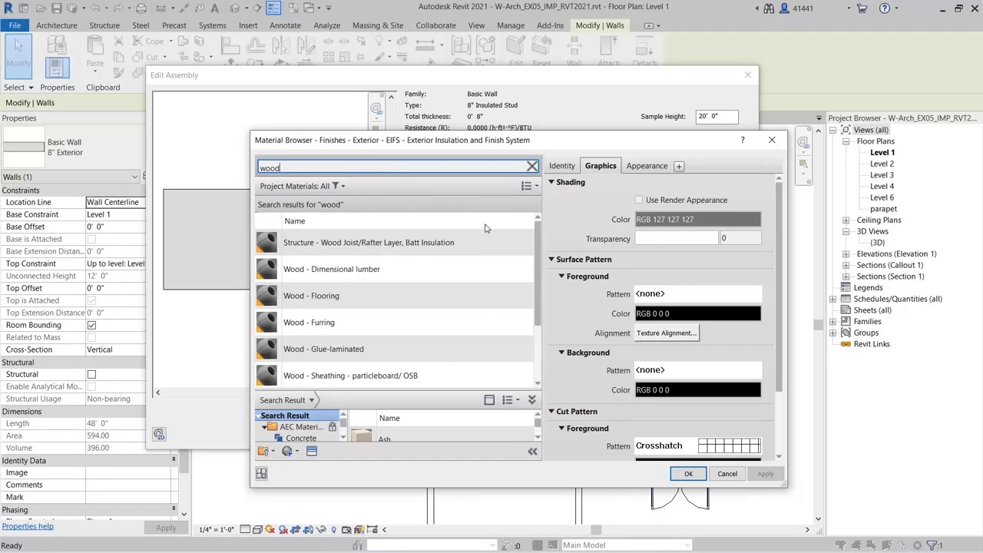
pyautogui.click(520, 265)
pyautogui.moveTo(537, 278); pyautogui.dragTo(542, 332)
pyautogui.click(448, 349)
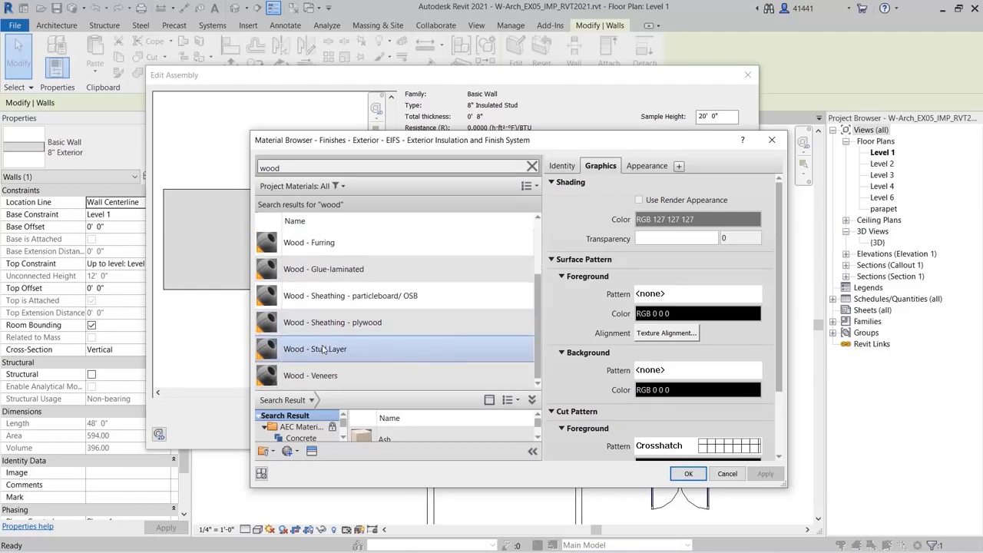
pyautogui.click(326, 350)
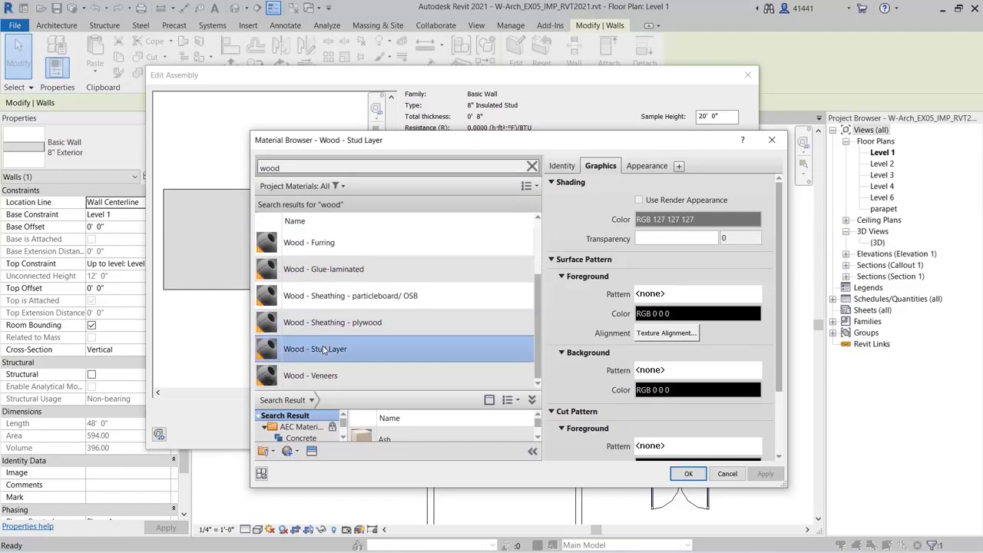
pyautogui.click(688, 473)
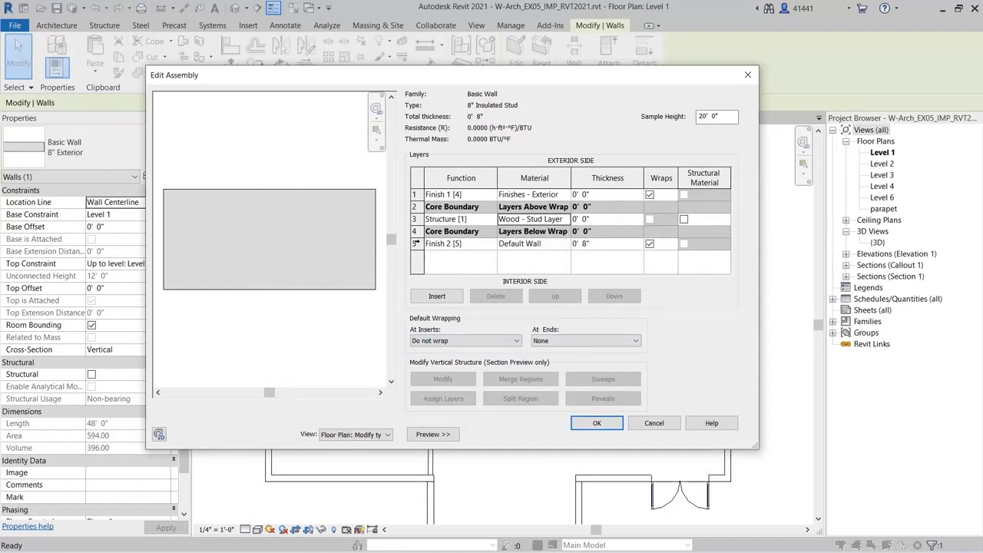
# - Search the materials for "gyp" and assign Finishes - Interior - Gypsum Wall Board to the interior Finish 2 [5] layer
pyautogui.click(415, 243)
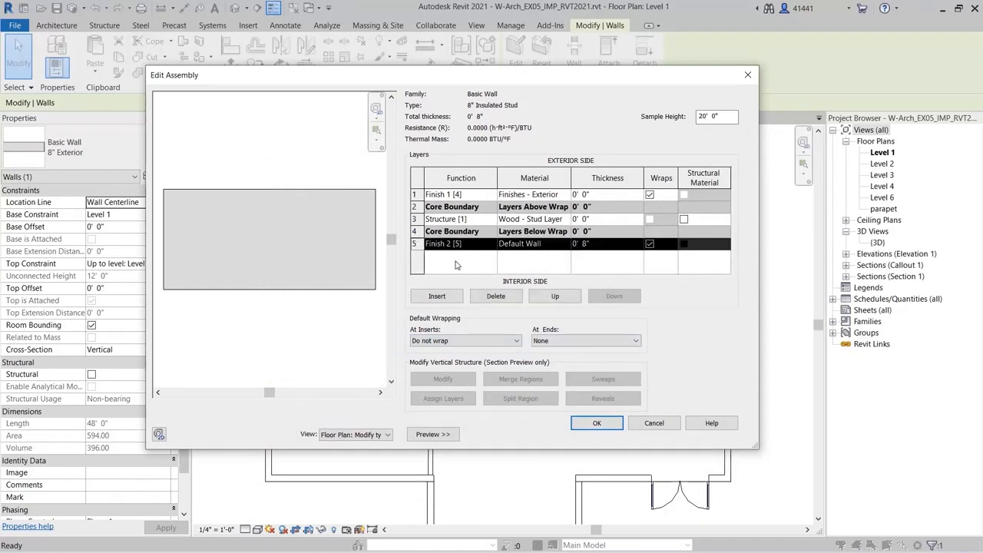
pyautogui.click(549, 245)
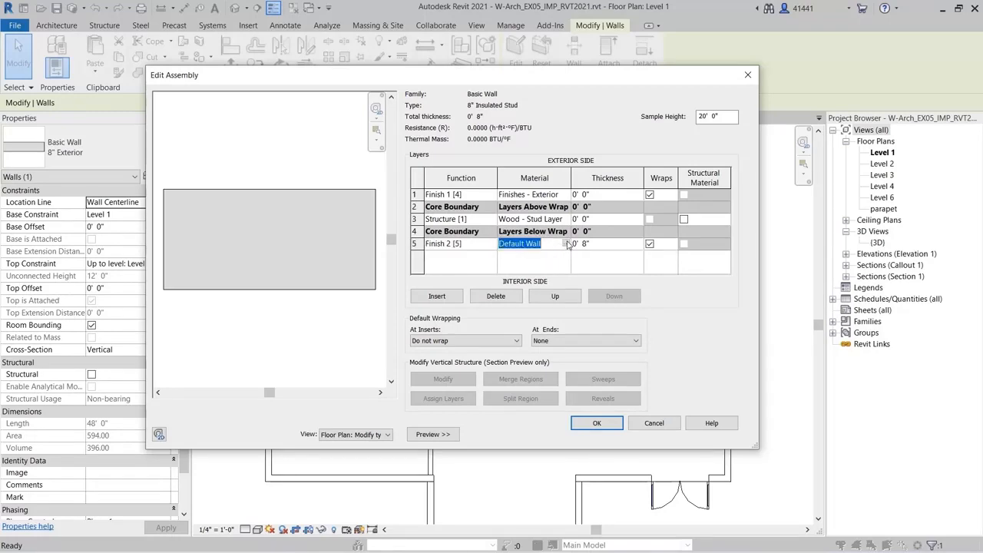
pyautogui.click(565, 244)
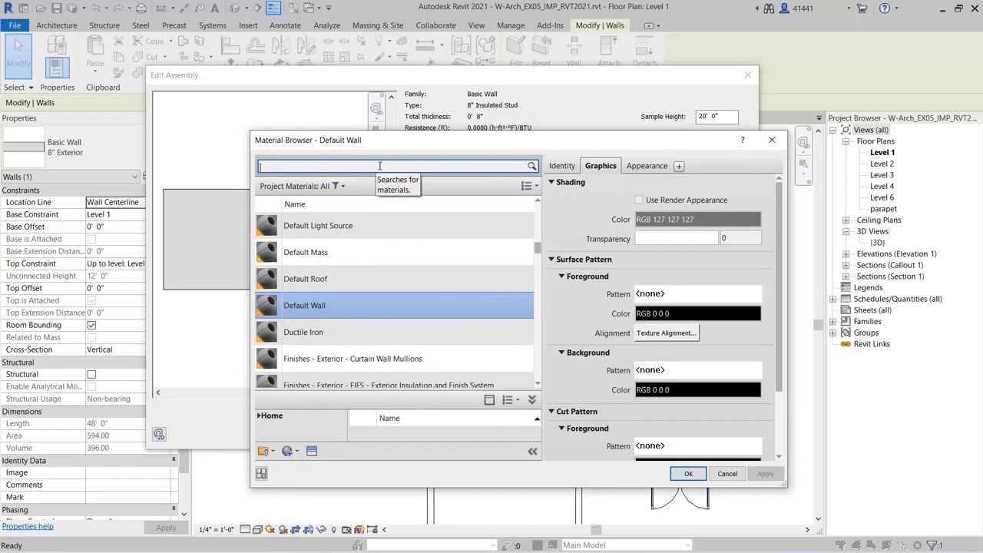
pyautogui.click(385, 167)
pyautogui.write('gyp')
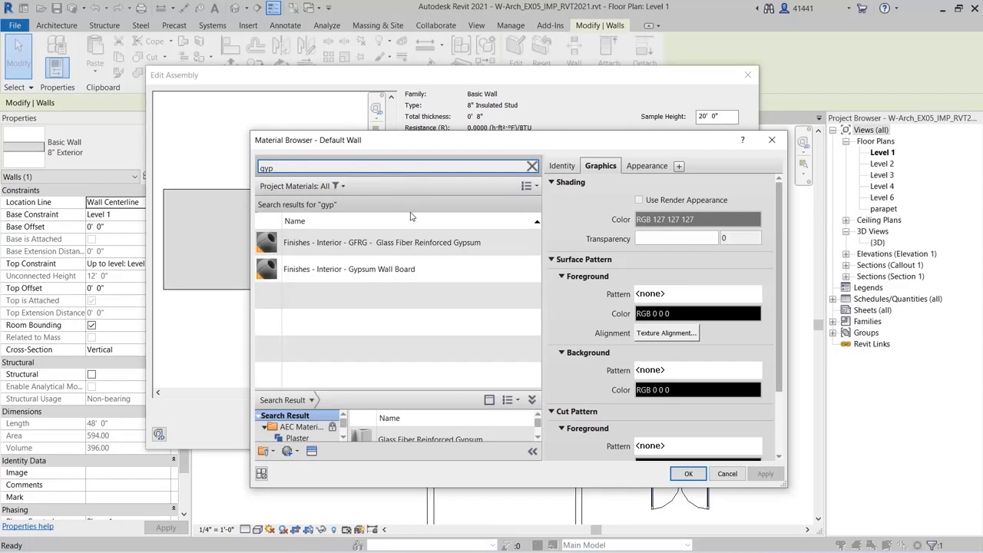
pyautogui.click(349, 273)
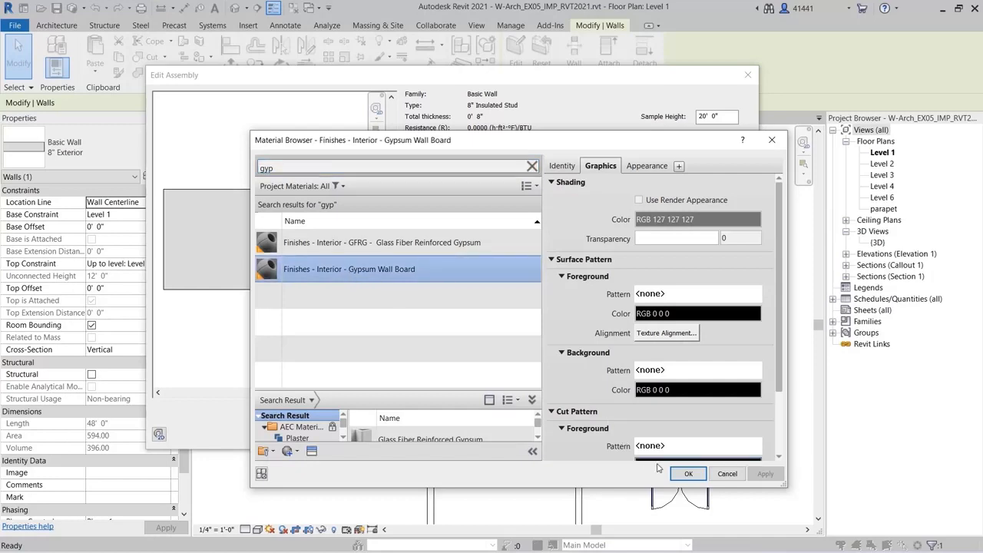
pyautogui.click(688, 473)
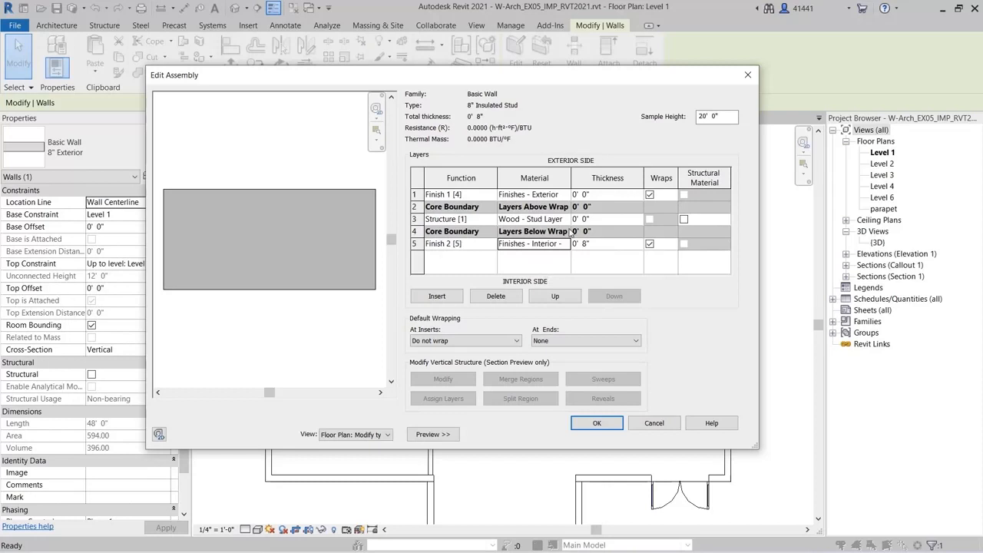
# - Set the thickness of the exterior Finish 1 [4] layer to 0' 2" and of the core Structure [1] layer to 0' 5 1/2"
pyautogui.click(591, 199)
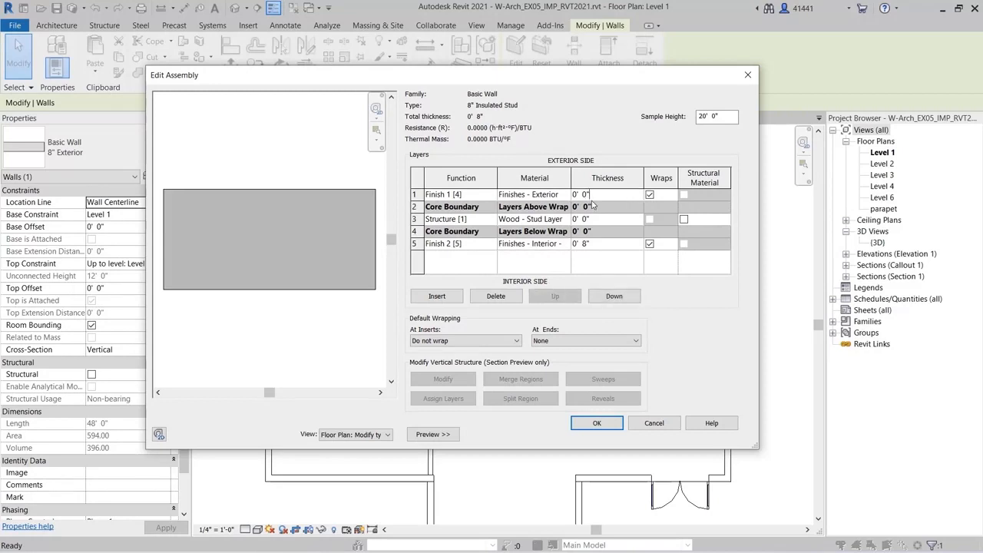
pyautogui.moveTo(585, 194); pyautogui.dragTo(554, 203)
pyautogui.write('0 2')
pyautogui.click(596, 220)
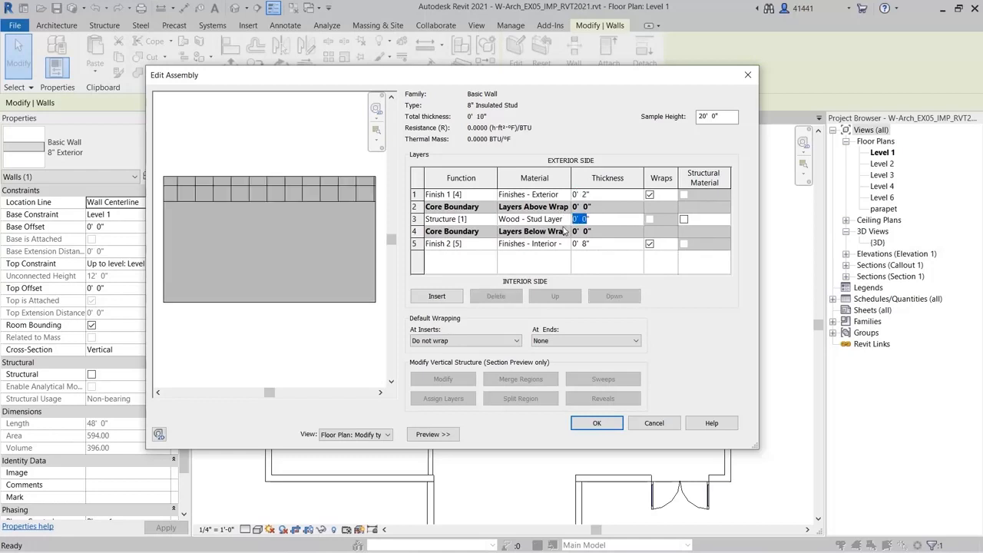
pyautogui.write('5.5')
pyautogui.click(610, 257)
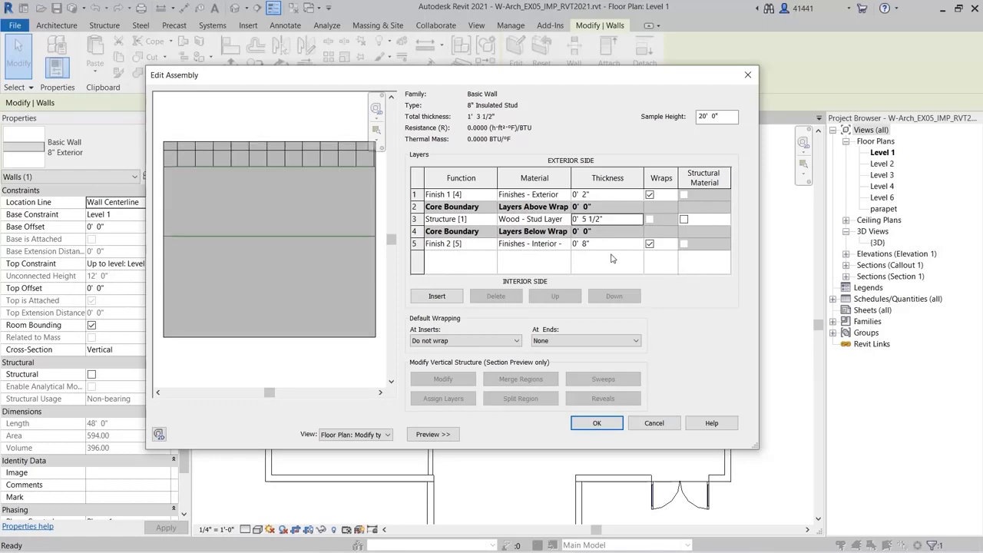
# - Set the thickness of the interior Finish 2 [5] layer to 5/8"
pyautogui.click(586, 244)
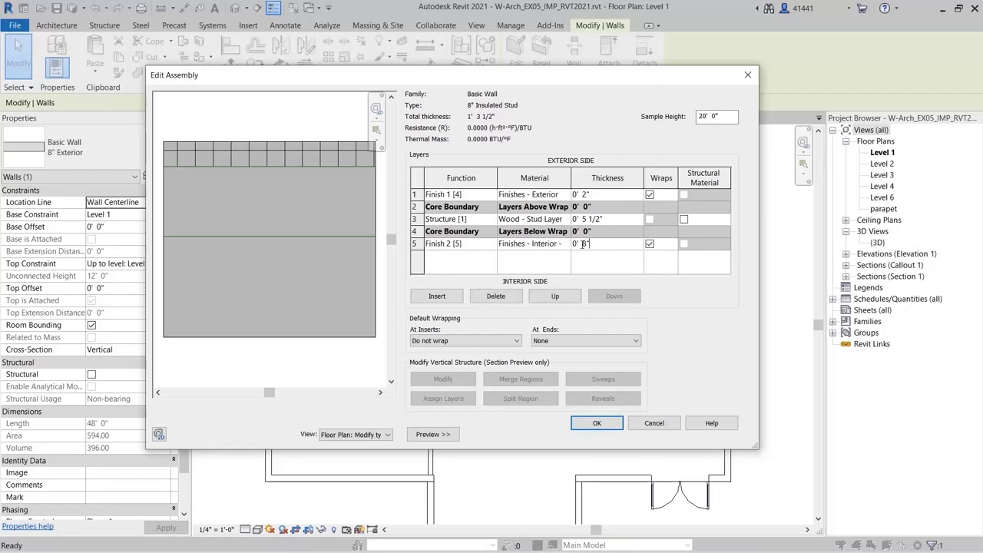
pyautogui.moveTo(582, 244); pyautogui.dragTo(560, 244)
pyautogui.write('5/')
pyautogui.click(582, 266)
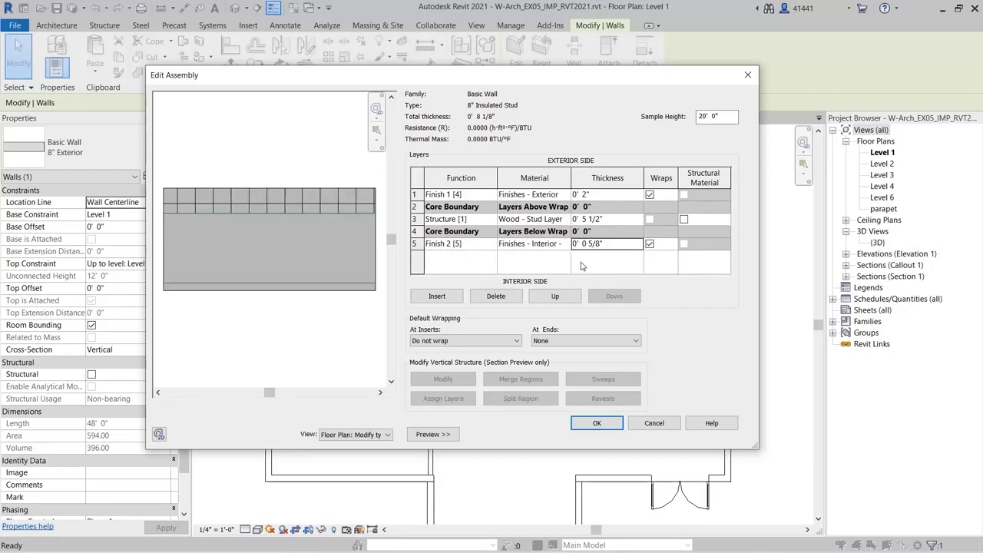